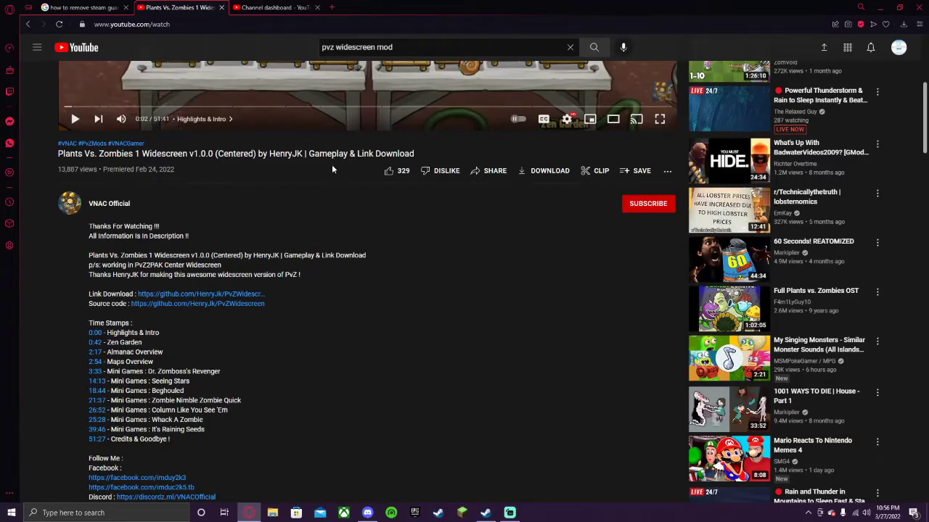
{"action": "left_click", "coordinate": [255, 6]}
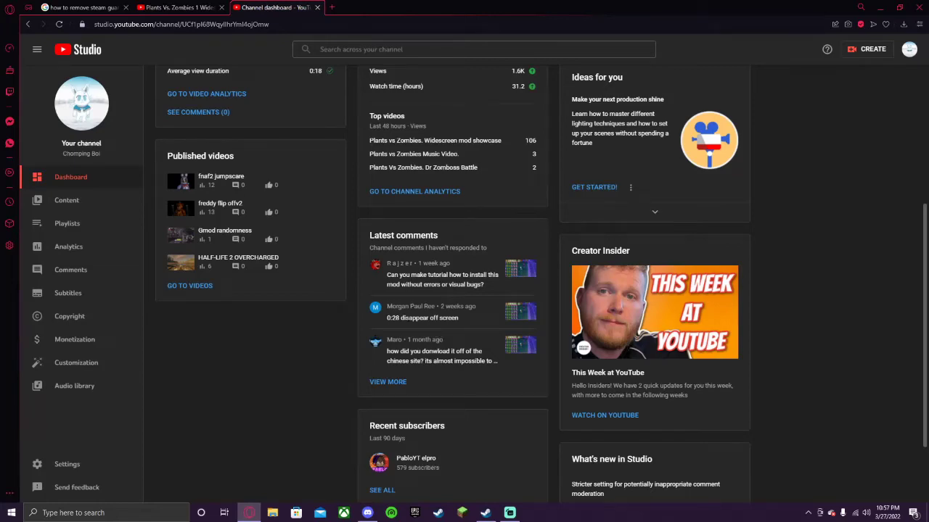
{"action": "left_click", "coordinate": [181, 7]}
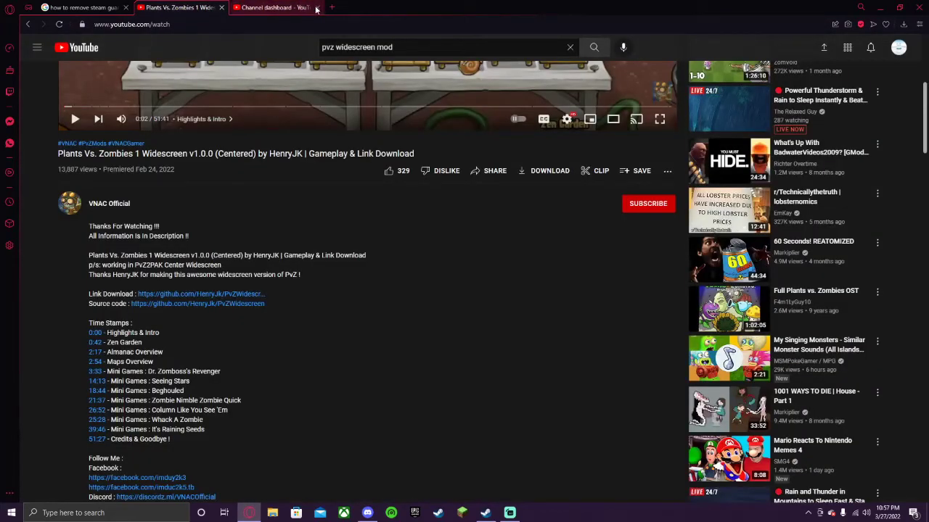
- Close the Channel dashboard tab and return to the video's Link Download description line
{"action": "left_click", "coordinate": [316, 7]}
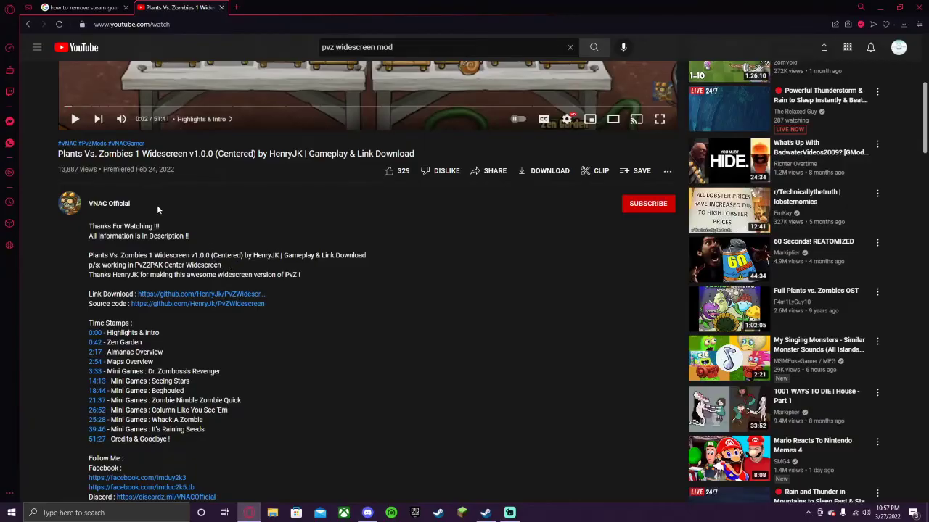
{"action": "scroll", "coordinate": [277, 252], "scroll_direction": "up", "scroll_amount": 4}
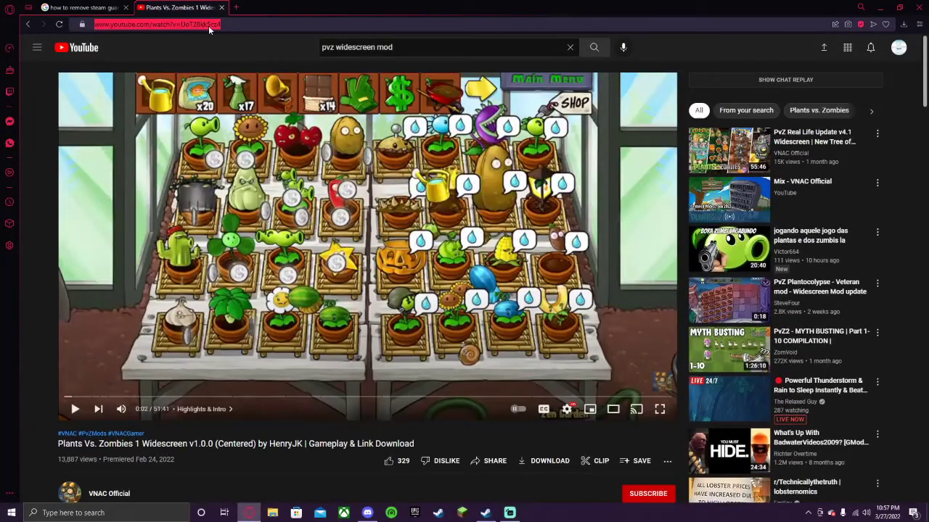
{"action": "scroll", "coordinate": [149, 349], "scroll_direction": "down", "scroll_amount": 3}
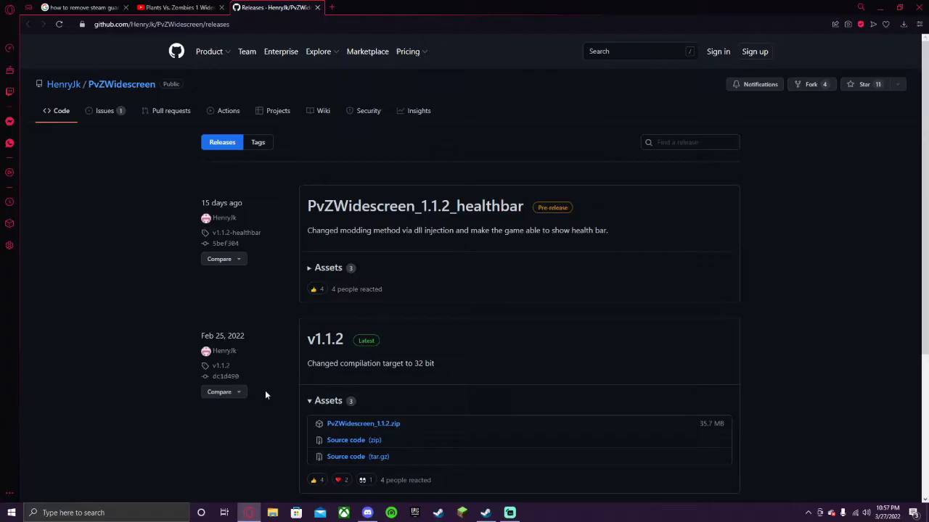
- Download PvZWidescreen_1.1.2.zip from the v1.1.2 release assets on the Releases page
{"action": "scroll", "coordinate": [288, 310], "scroll_direction": "down", "scroll_amount": 2}
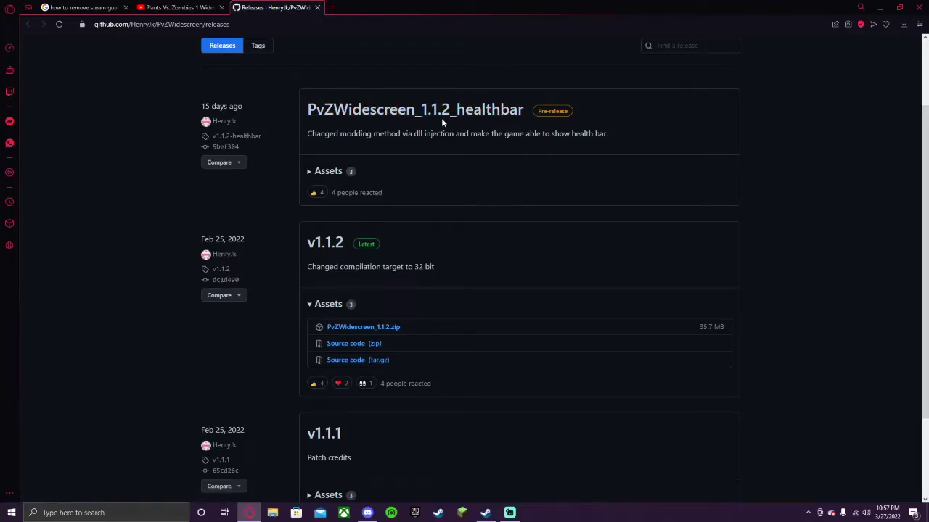
{"action": "left_click", "coordinate": [331, 172]}
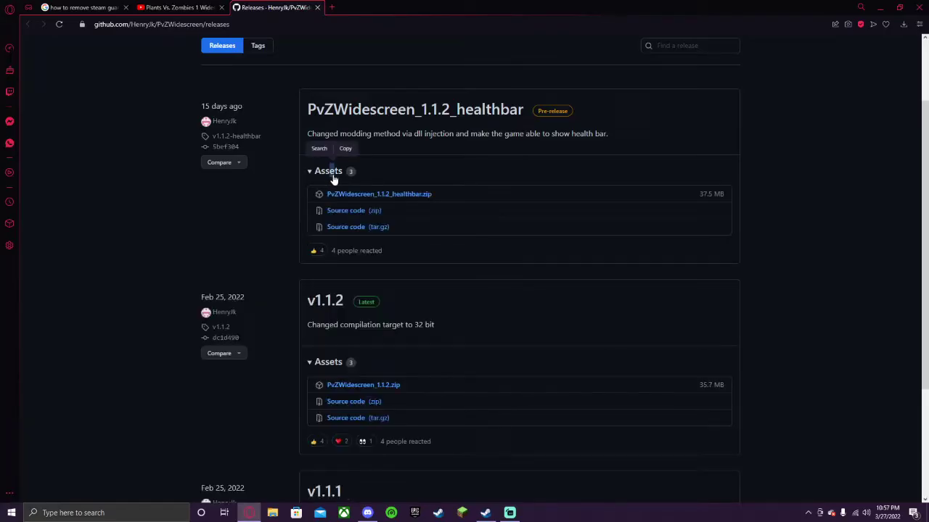
{"action": "left_click", "coordinate": [355, 172]}
{"action": "scroll", "coordinate": [354, 183], "scroll_direction": "down", "scroll_amount": 3}
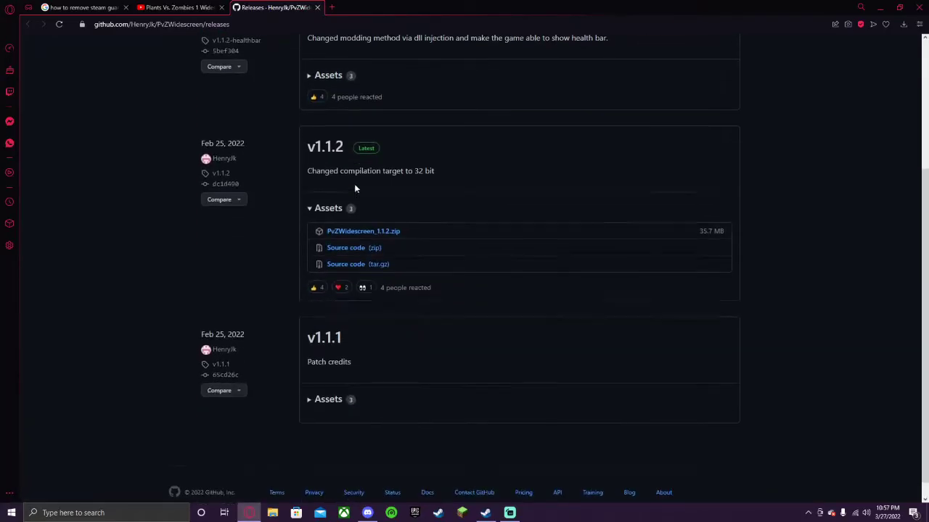
{"action": "left_click", "coordinate": [356, 231]}
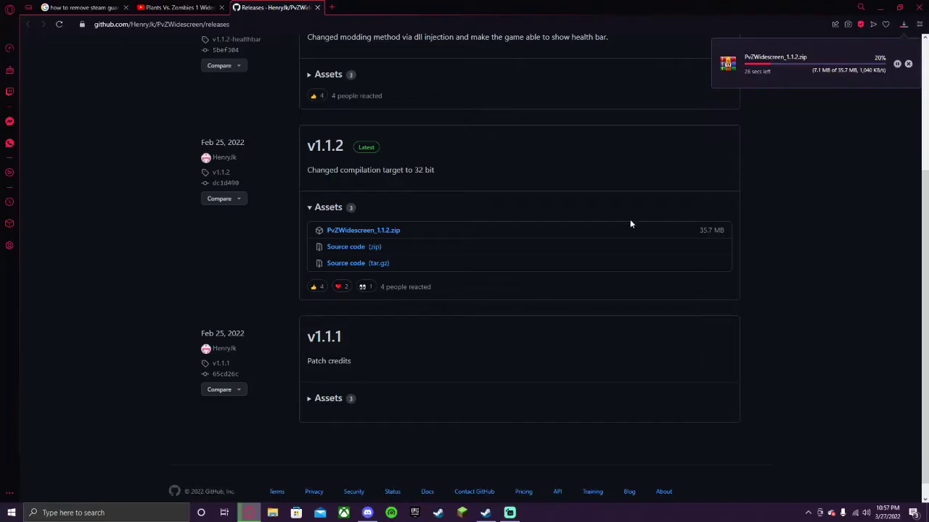
- Minimize the browser, open Plants vs. Zombies in the Steam library, then minimize Steam
{"action": "left_click", "coordinate": [880, 8]}
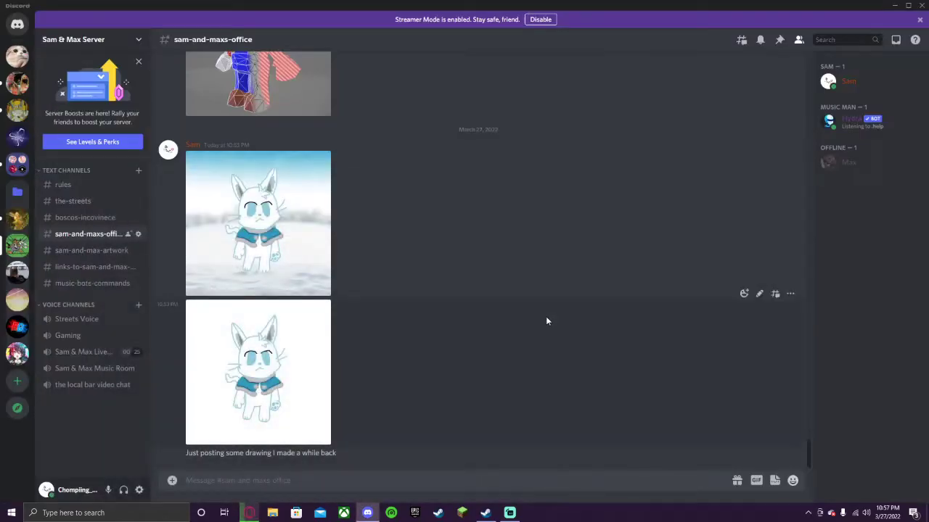
{"action": "left_click", "coordinate": [896, 6]}
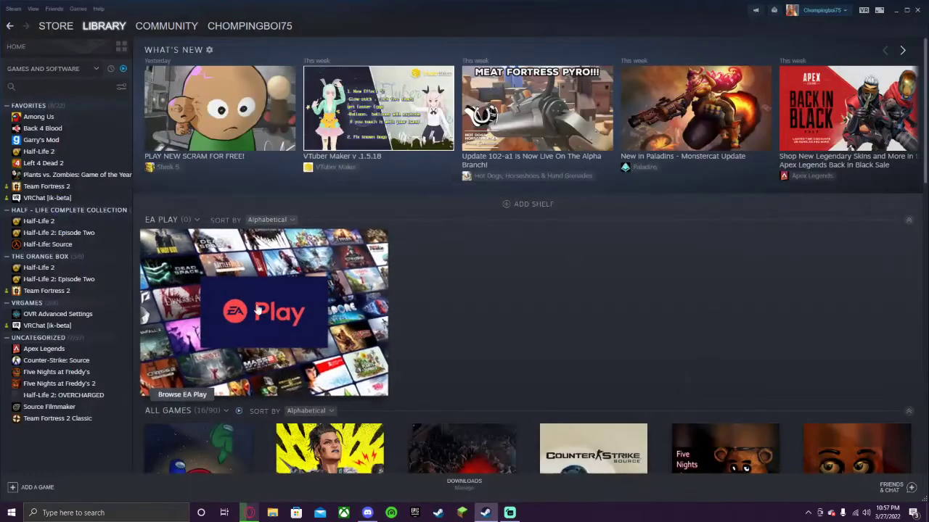
{"action": "left_click", "coordinate": [58, 175]}
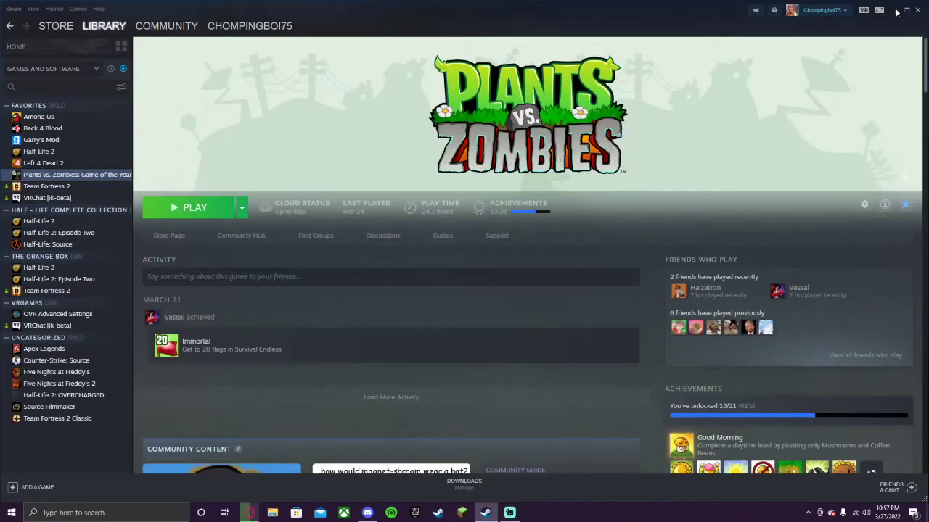
{"action": "left_click", "coordinate": [897, 9]}
- Locate the finished PvZWidescreen_1.1.2.zip in the Downloads folder and open it in WinRAR
{"action": "left_click", "coordinate": [249, 513]}
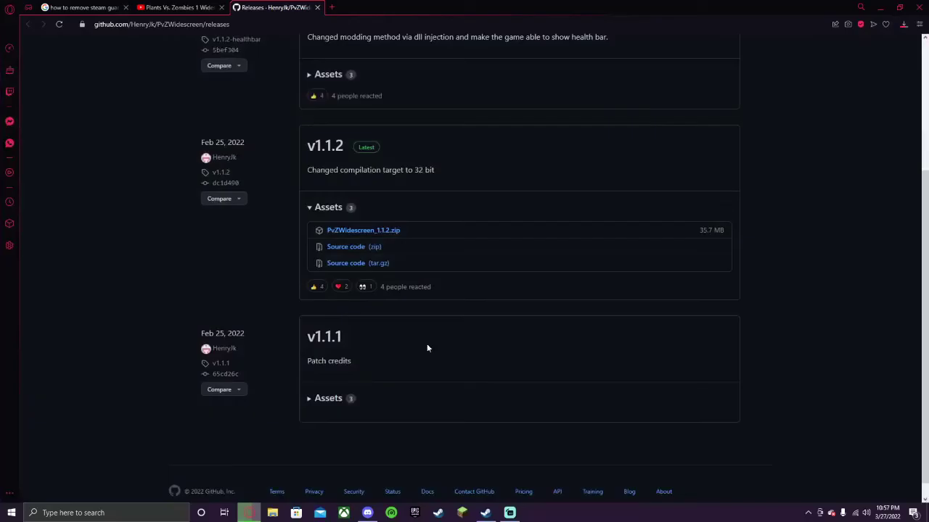
{"action": "left_click", "coordinate": [905, 25]}
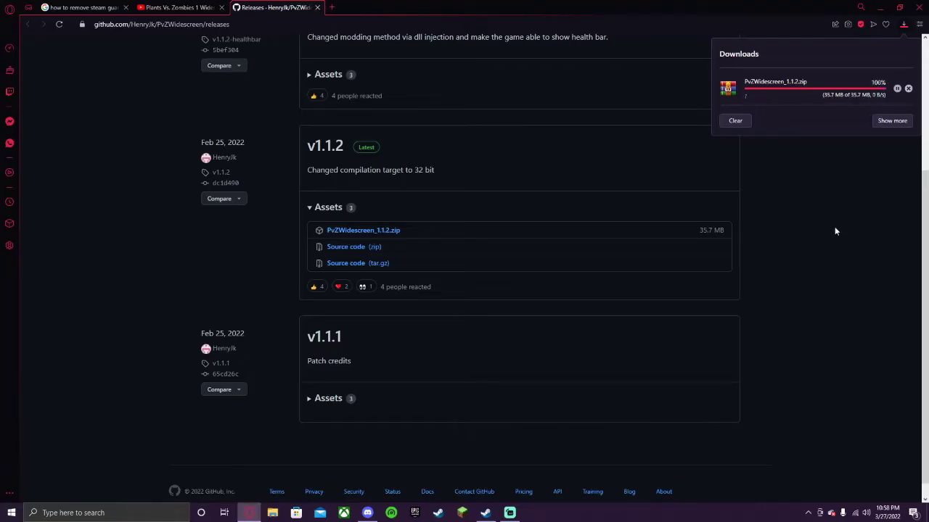
{"action": "left_click", "coordinate": [908, 89]}
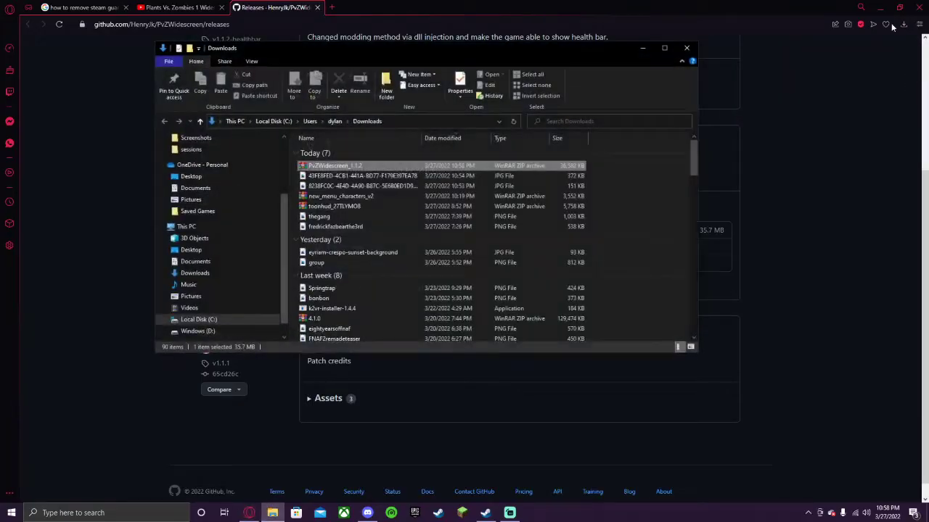
{"action": "left_click", "coordinate": [879, 7]}
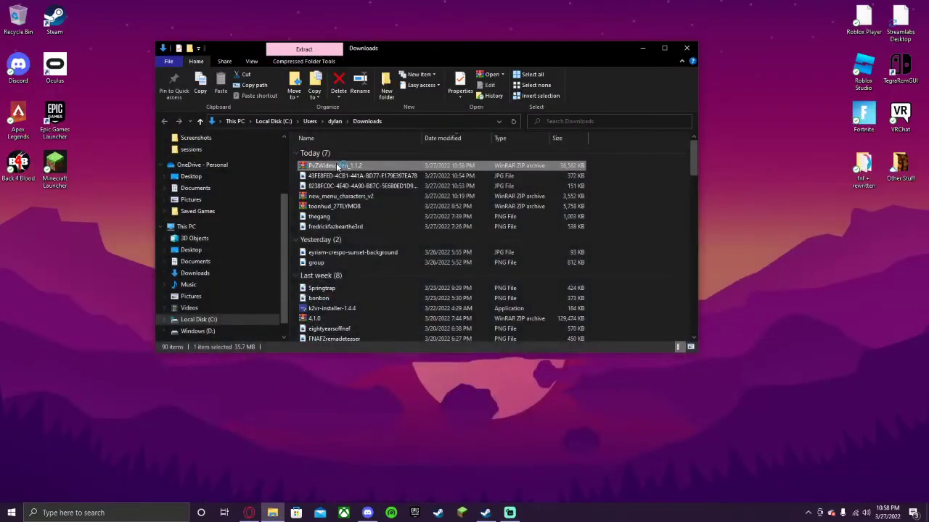
{"action": "double_click", "coordinate": [322, 166]}
{"action": "left_click", "coordinate": [638, 48]}
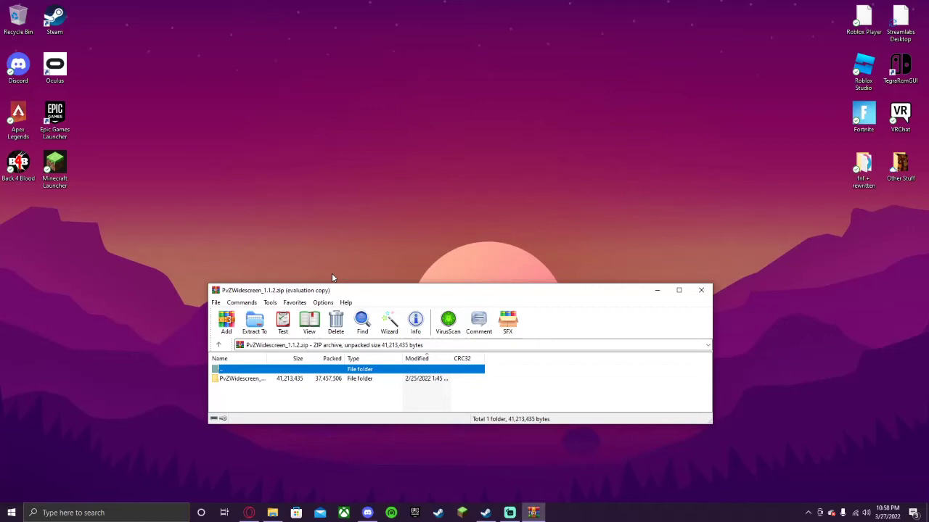
- Enlarge the WinRAR window and open the PvZWidescreen folder inside the archive
{"action": "mouse_move", "coordinate": [346, 285]}
{"action": "left_mouse_down"}
{"action": "mouse_move", "coordinate": [382, 197]}
{"action": "mouse_move", "coordinate": [516, 103]}
{"action": "left_mouse_up"}
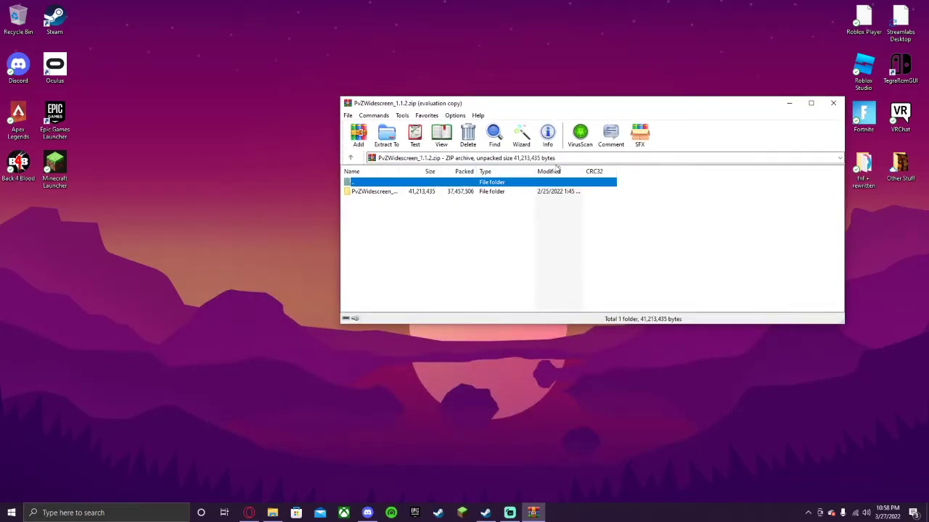
{"action": "left_click", "coordinate": [371, 193]}
{"action": "double_click", "coordinate": [370, 193]}
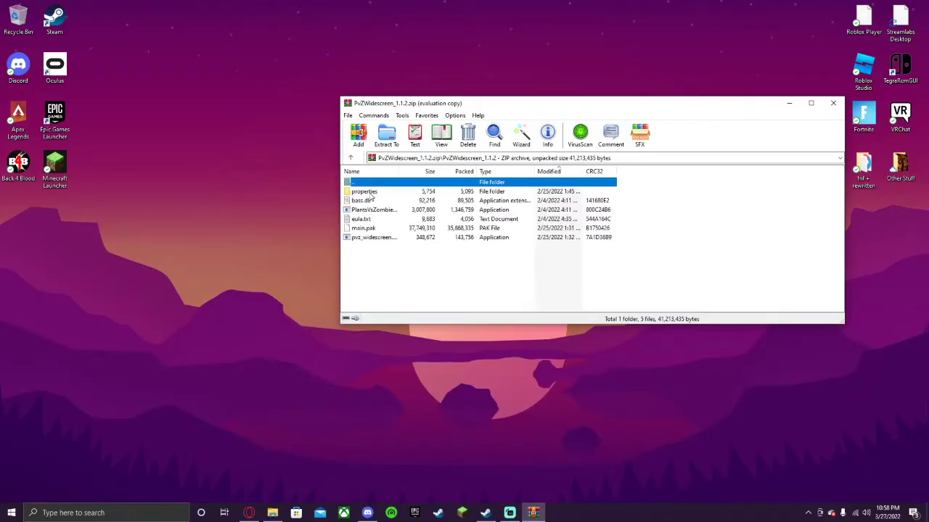
{"action": "key", "text": "BackSpace"}
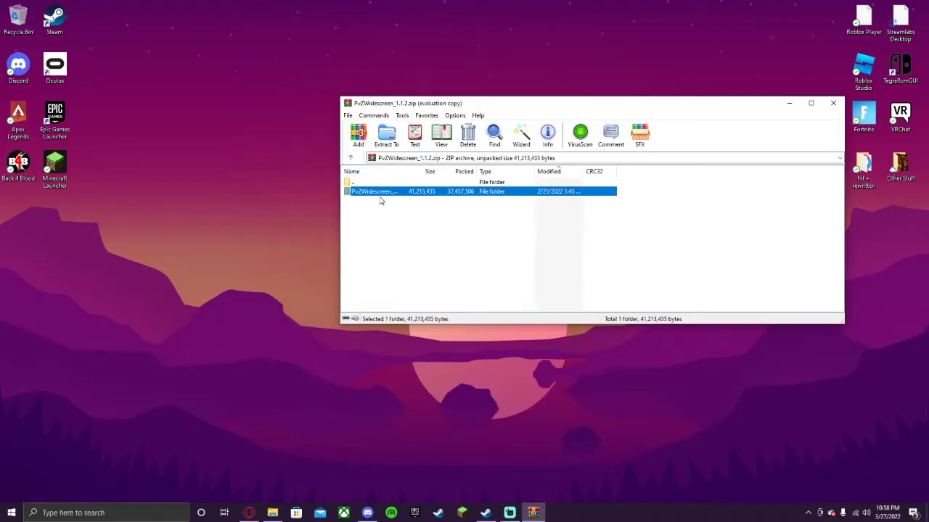
{"action": "double_click", "coordinate": [380, 193]}
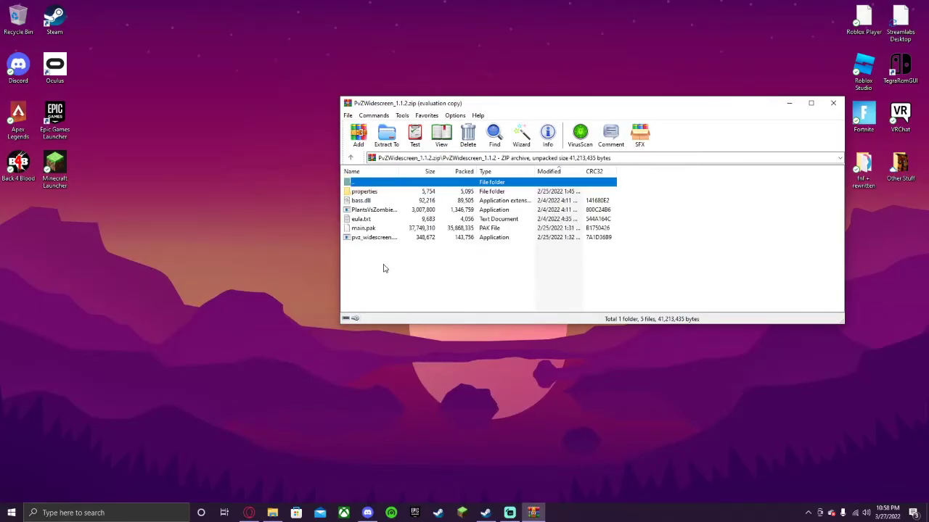
- Pick out pvz_widescreen.exe among the game files and run it from the archive
{"action": "left_click", "coordinate": [463, 239]}
{"action": "left_click", "coordinate": [431, 210]}
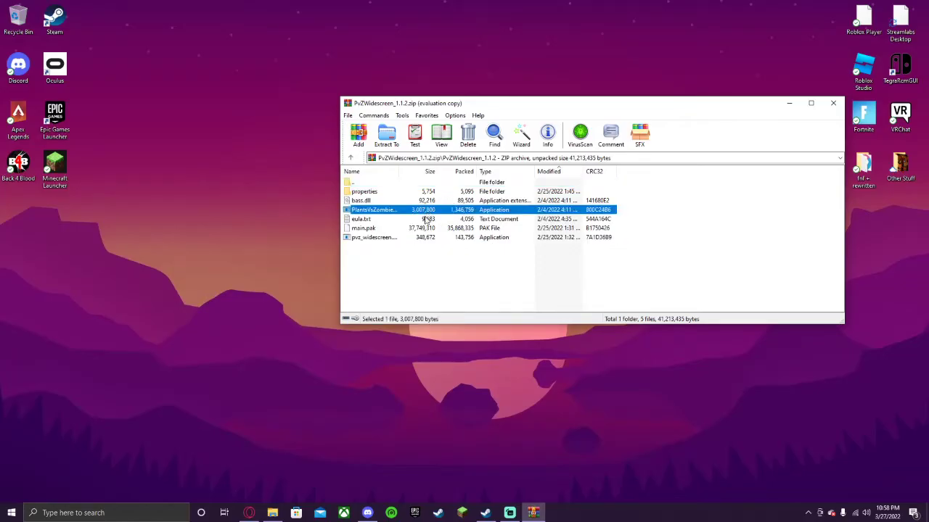
{"action": "left_click", "coordinate": [385, 238]}
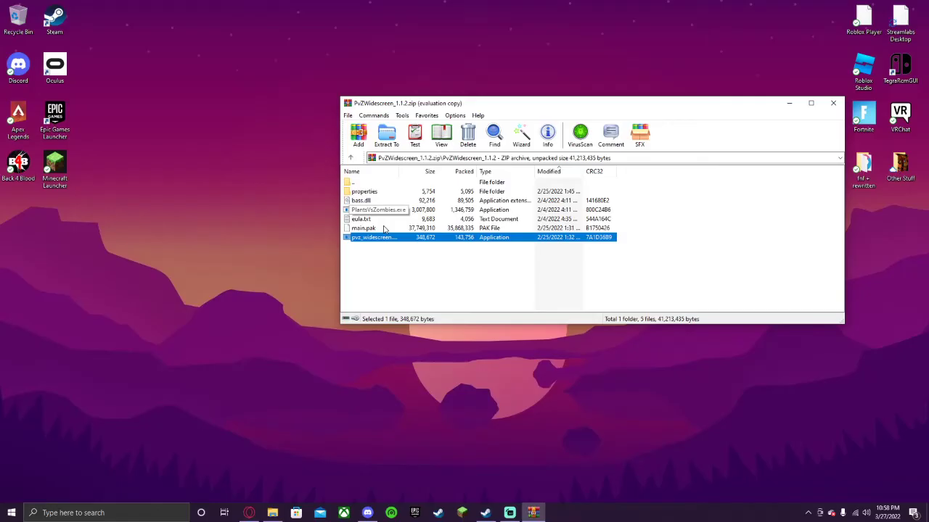
{"action": "left_click", "coordinate": [374, 212]}
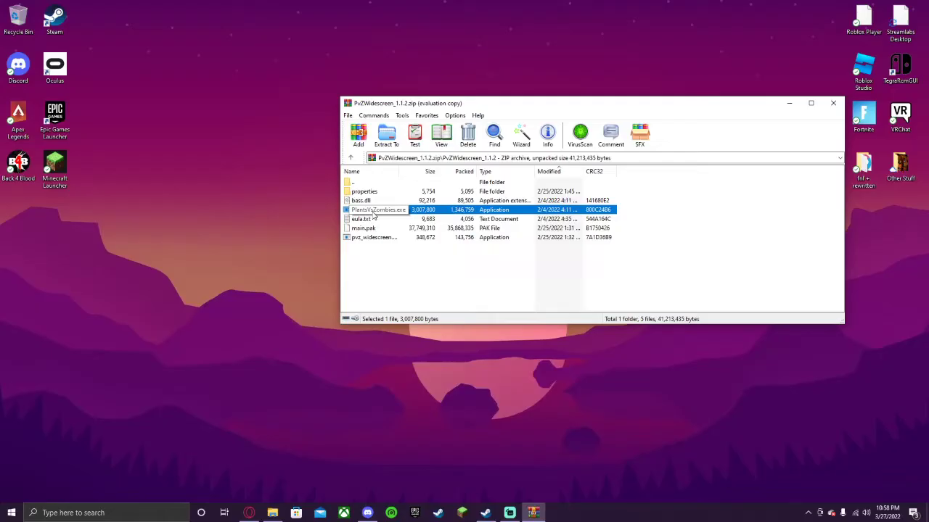
{"action": "left_click", "coordinate": [369, 238]}
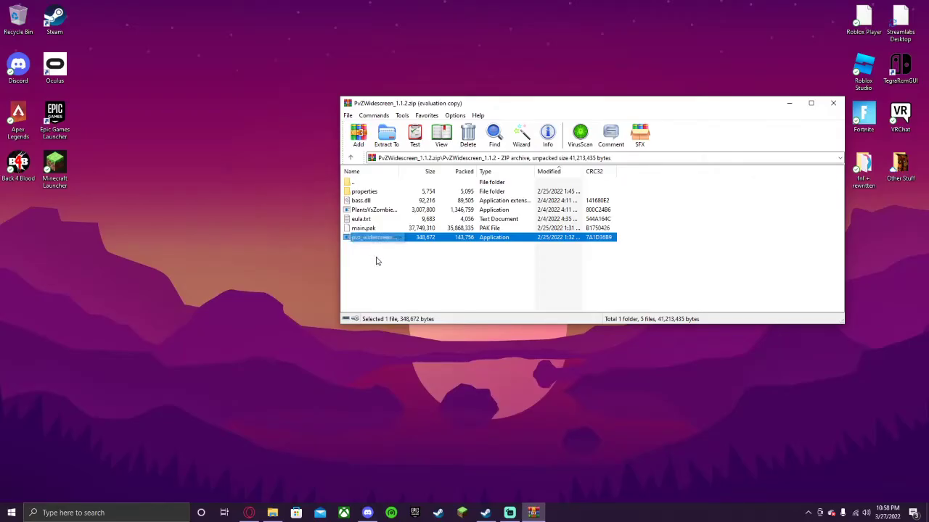
{"action": "double_click", "coordinate": [387, 238]}
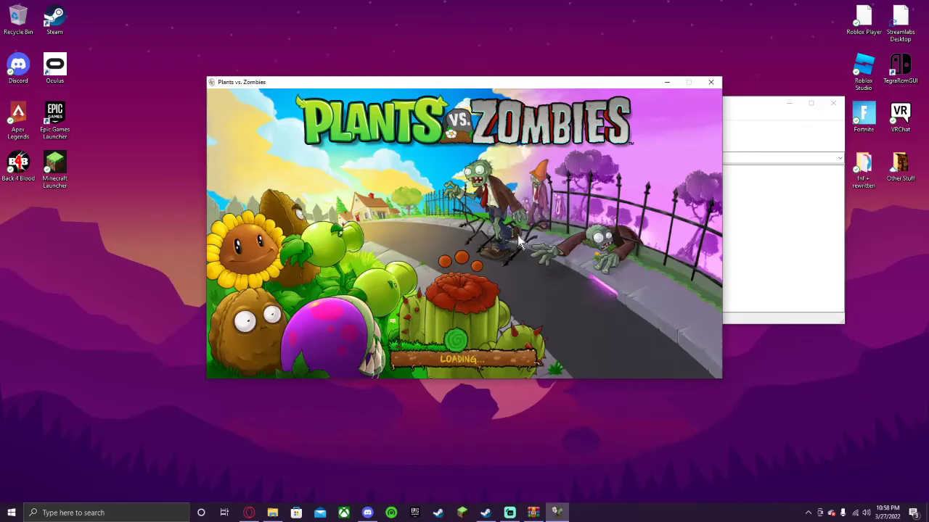
- Start the game and create a new player profile with the user's chosen name
{"action": "left_click", "coordinate": [459, 358]}
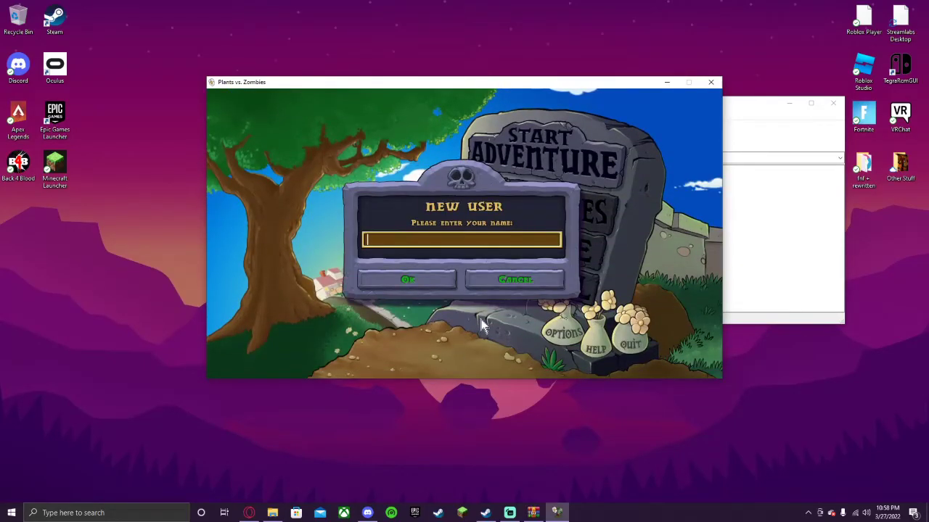
{"action": "type", "text": "Chomping"}
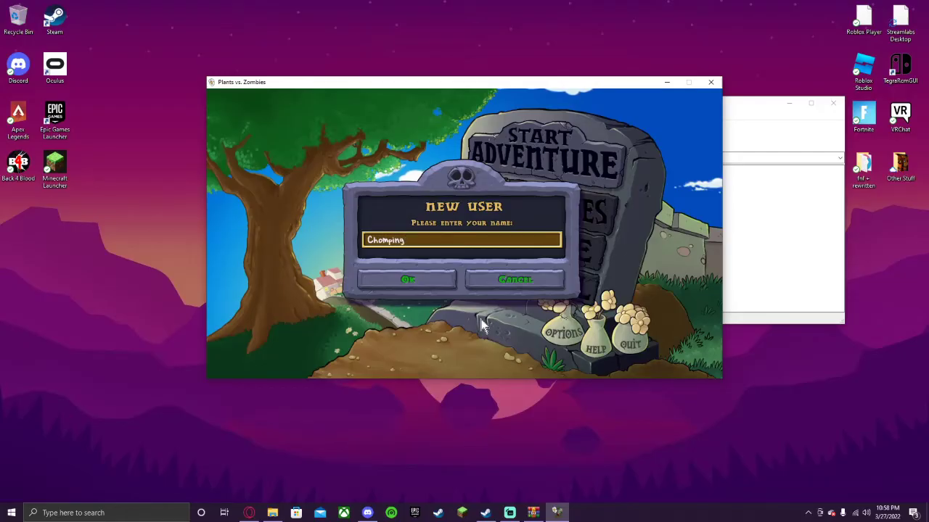
{"action": "type", "text": "boi7"}
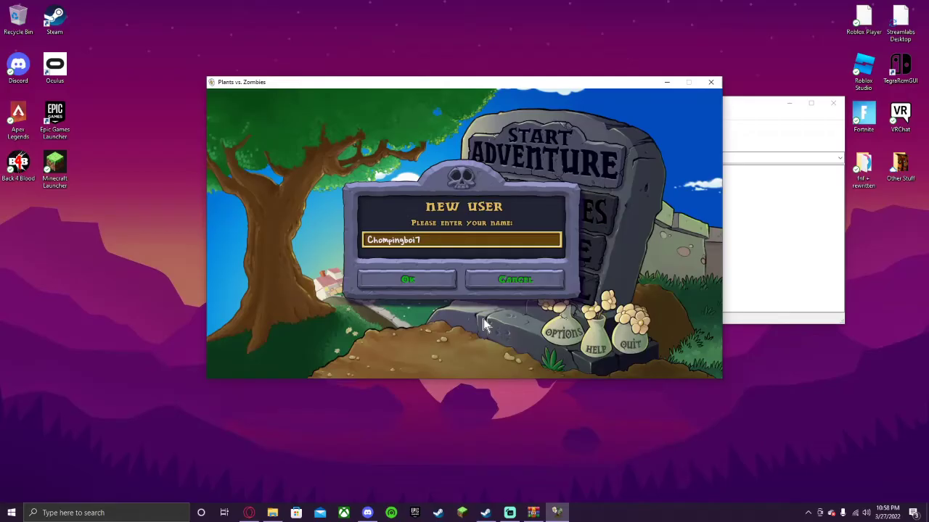
{"action": "key", "text": "BackSpace"}
{"action": "left_click", "coordinate": [447, 289]}
- Enable Full Screen in the game's Options and apply it
{"action": "left_click", "coordinate": [560, 336]}
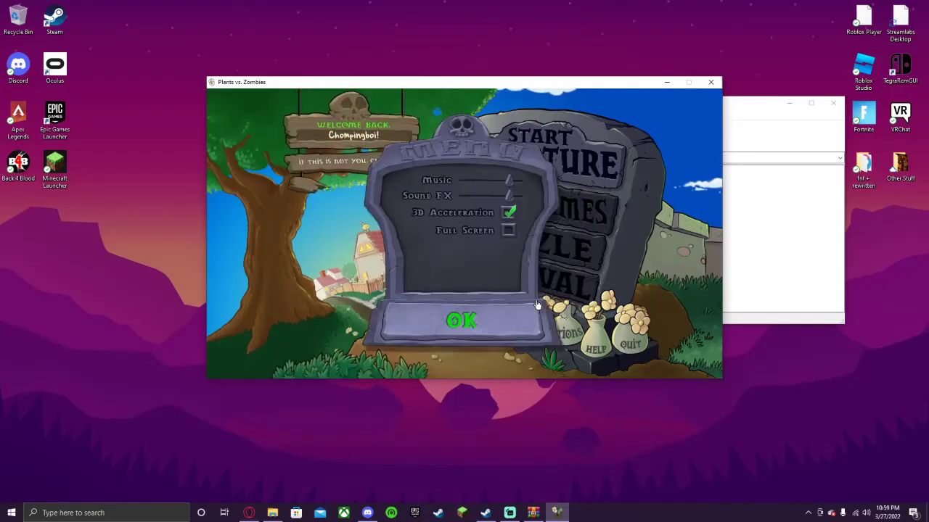
{"action": "left_click", "coordinate": [510, 232]}
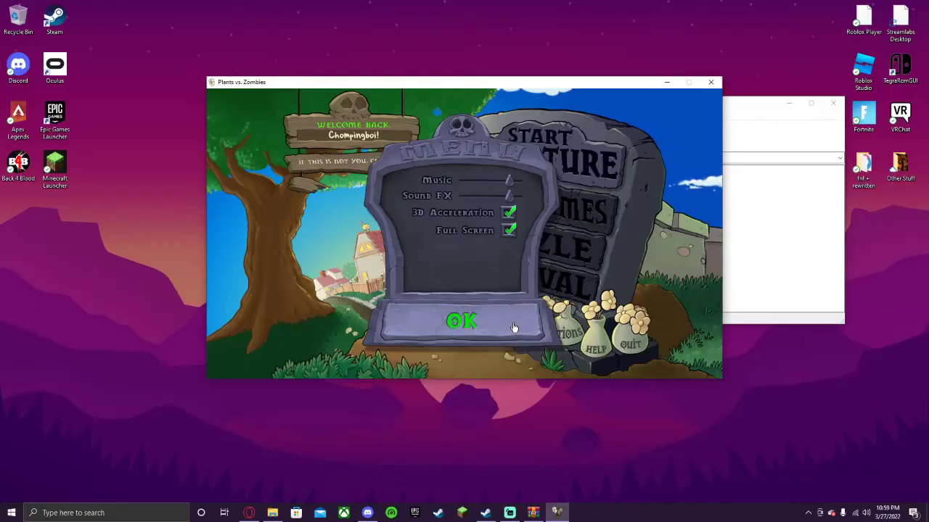
{"action": "left_click", "coordinate": [462, 320]}
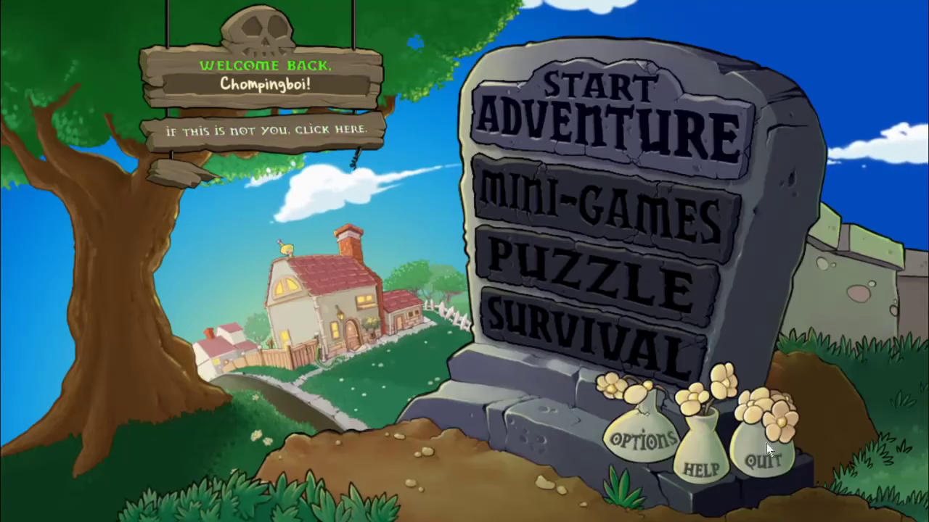
- Pluck the three flowers off the Quit and Help vases on the main menu
{"action": "left_click", "coordinate": [774, 406]}
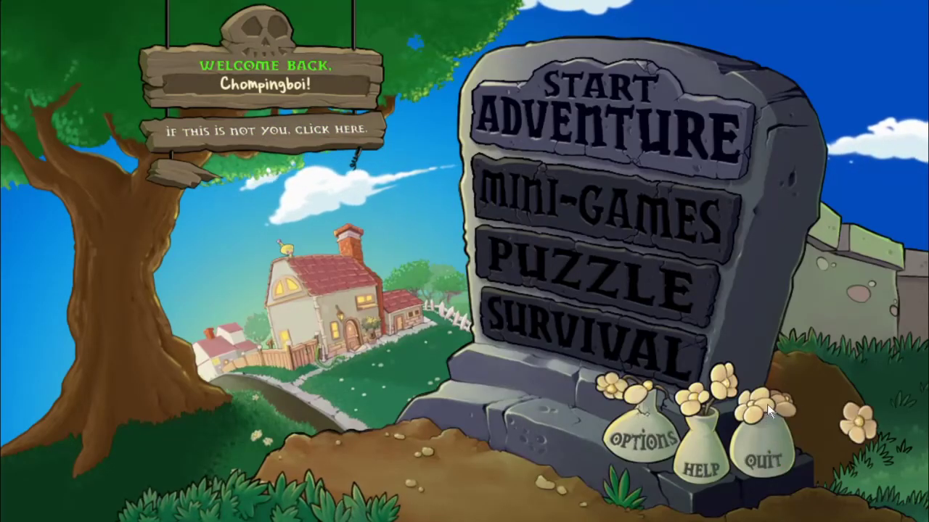
{"action": "left_click", "coordinate": [726, 381]}
{"action": "left_click", "coordinate": [699, 415]}
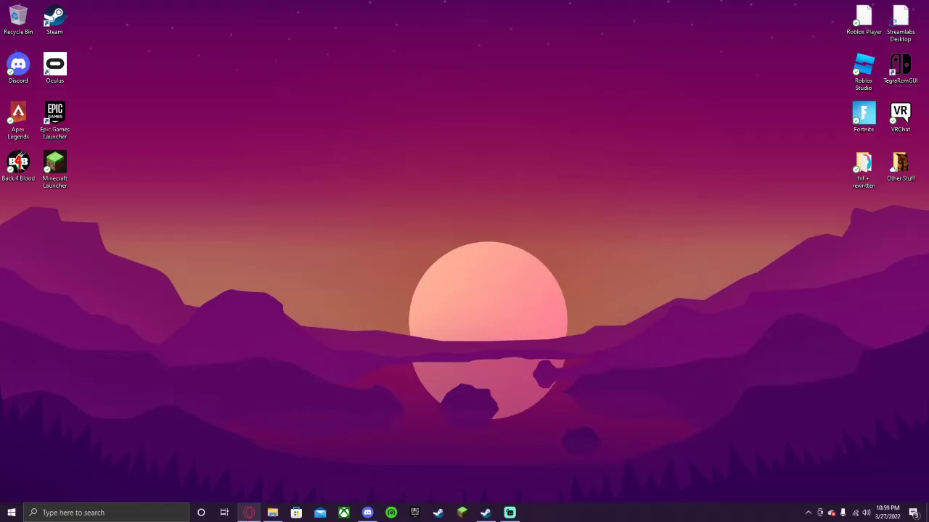
- Restore Opera and flip between the YouTube video and GitHub releases tabs
{"action": "left_click", "coordinate": [249, 512]}
{"action": "scroll", "coordinate": [287, 36], "scroll_direction": "up", "scroll_amount": 5}
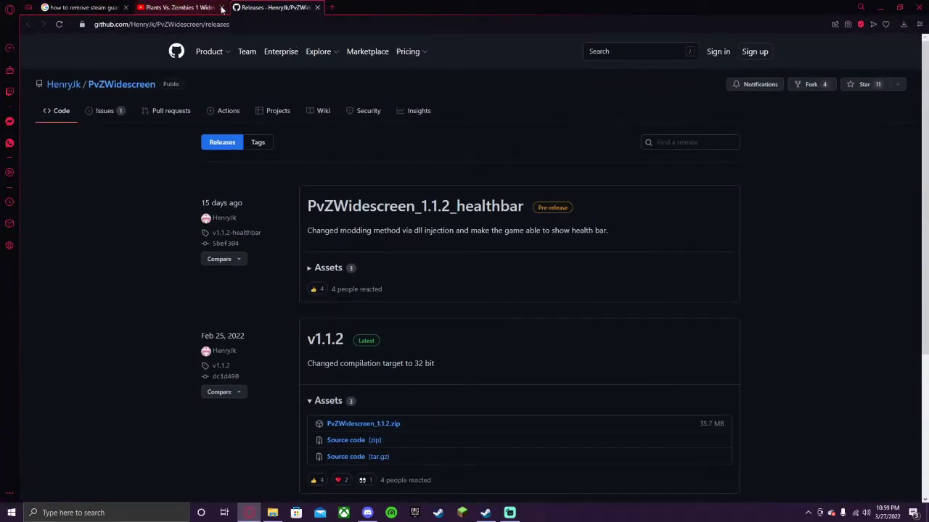
{"action": "left_click", "coordinate": [195, 7]}
{"action": "left_click", "coordinate": [276, 7]}
{"action": "left_click", "coordinate": [185, 11]}
{"action": "scroll", "coordinate": [138, 275], "scroll_direction": "up", "scroll_amount": 1}
{"action": "left_click", "coordinate": [255, 6]}
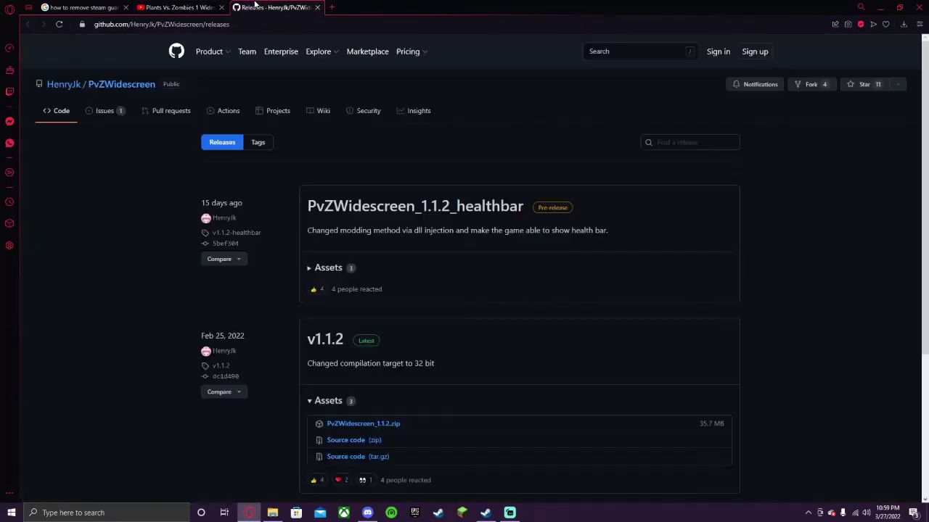
{"action": "left_click", "coordinate": [203, 7]}
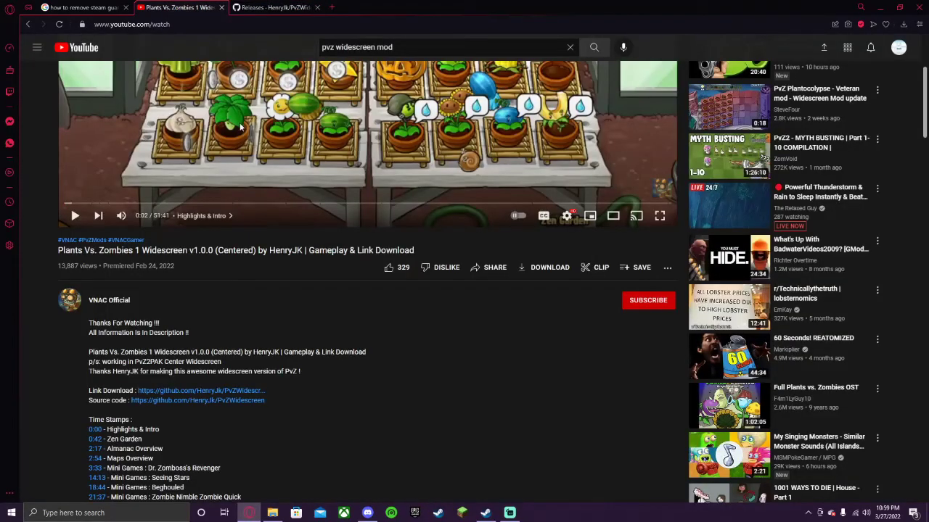
{"action": "left_click", "coordinate": [244, 6]}
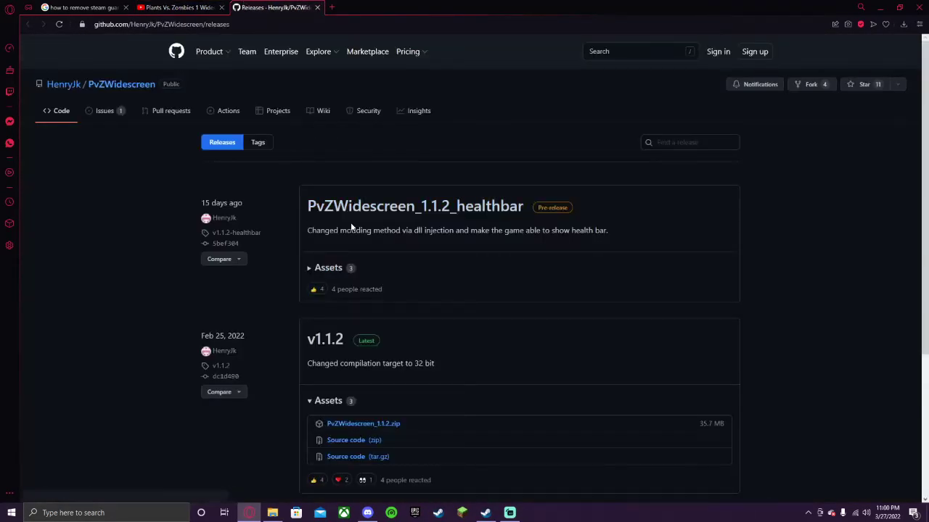
- Scroll the releases page to show the healthbar pre-release and v1.1.2 assets
{"action": "scroll", "coordinate": [356, 236], "scroll_direction": "down", "scroll_amount": 1}
{"action": "scroll", "coordinate": [356, 236], "scroll_direction": "down", "scroll_amount": 1}
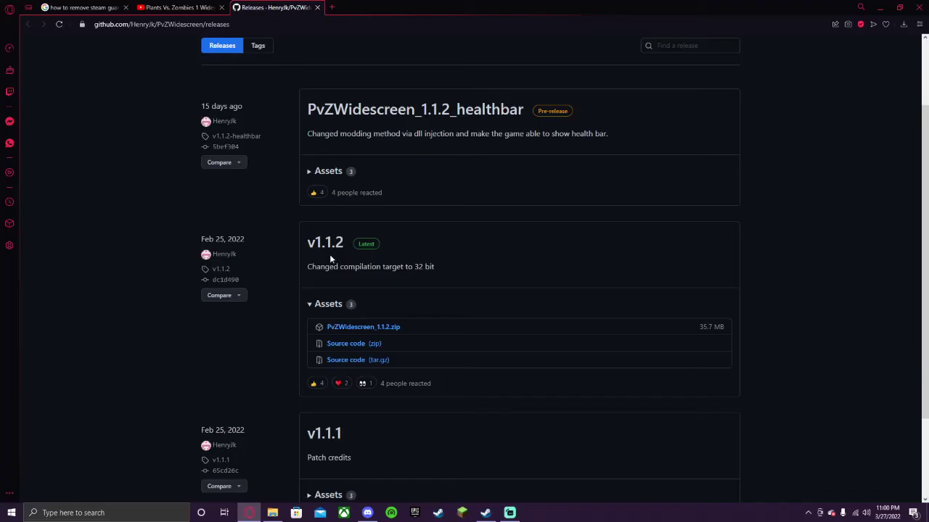
{"action": "scroll", "coordinate": [331, 254], "scroll_direction": "down", "scroll_amount": 2}
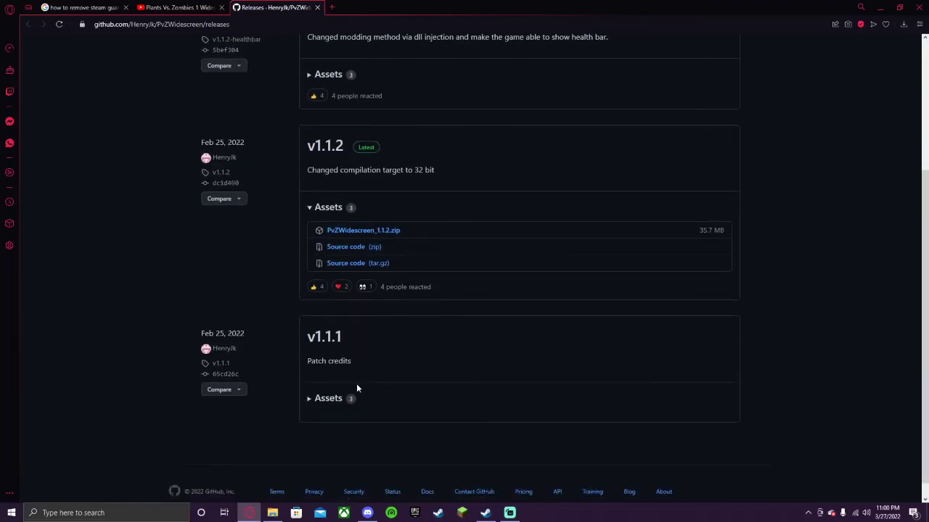
{"action": "scroll", "coordinate": [357, 382], "scroll_direction": "up", "scroll_amount": 2}
{"action": "scroll", "coordinate": [268, 67], "scroll_direction": "up", "scroll_amount": 1}
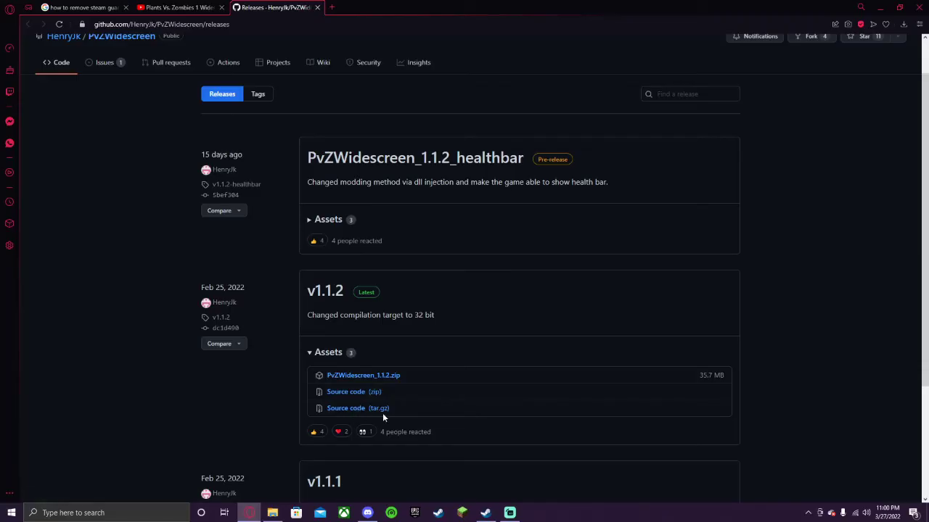
{"action": "left_click", "coordinate": [324, 220]}
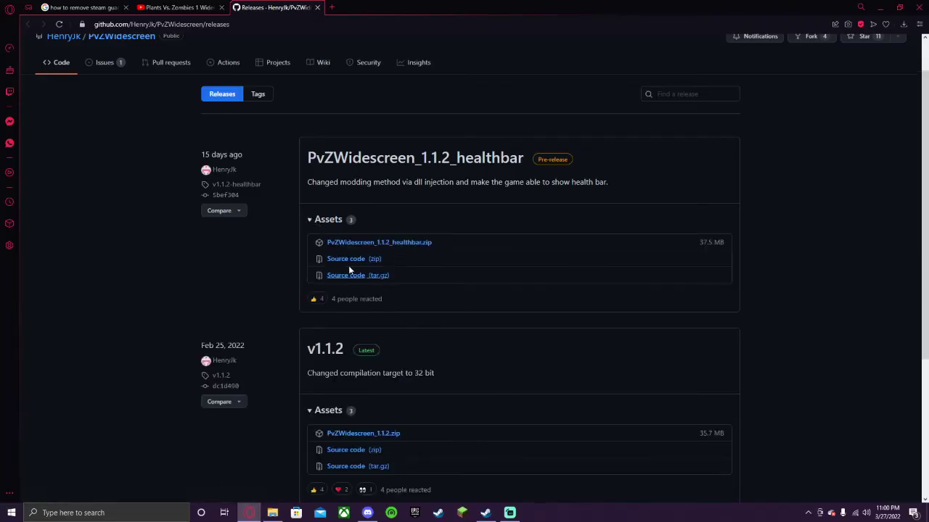
{"action": "left_click", "coordinate": [332, 222]}
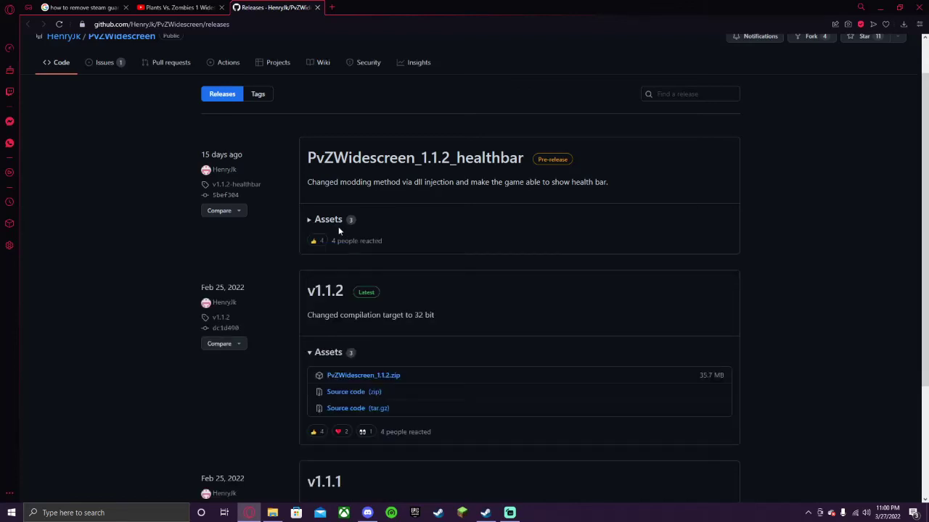